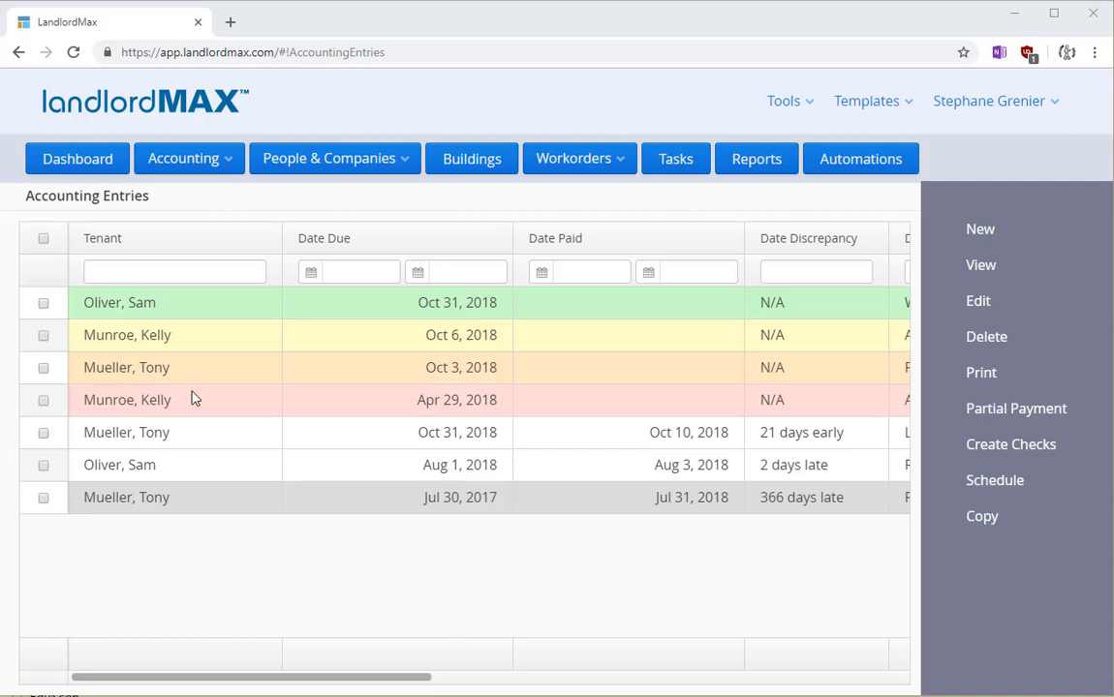
# Select the first accounting entry, peek at its full edit form and return to the list.
pyautogui.click(42, 304)
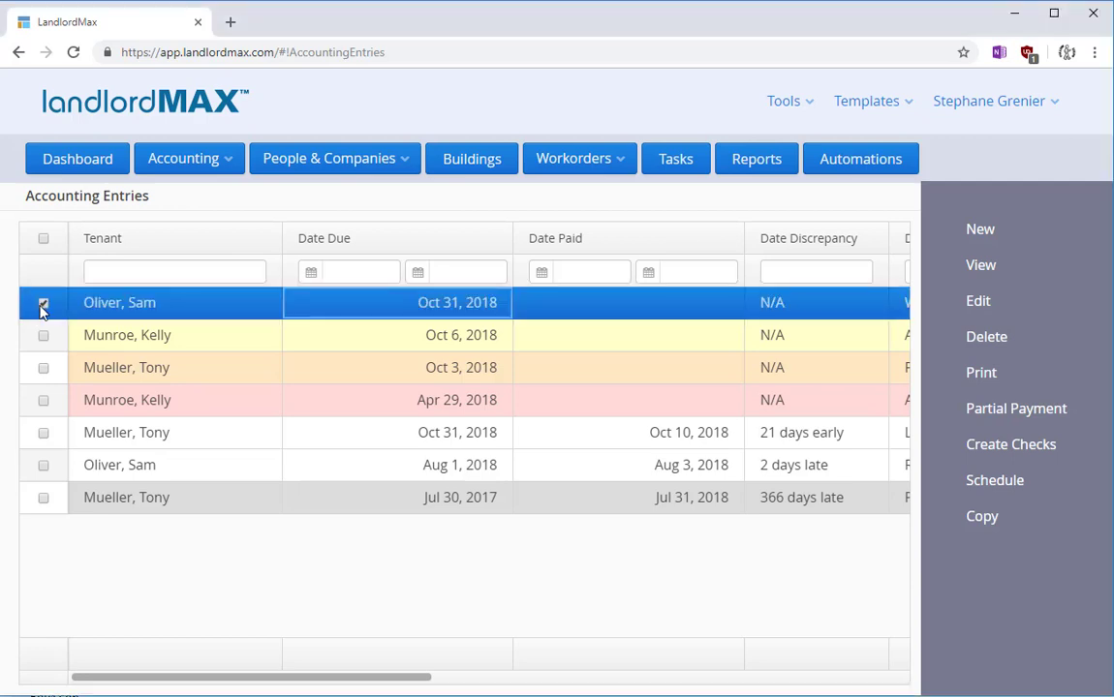
pyautogui.click(978, 302)
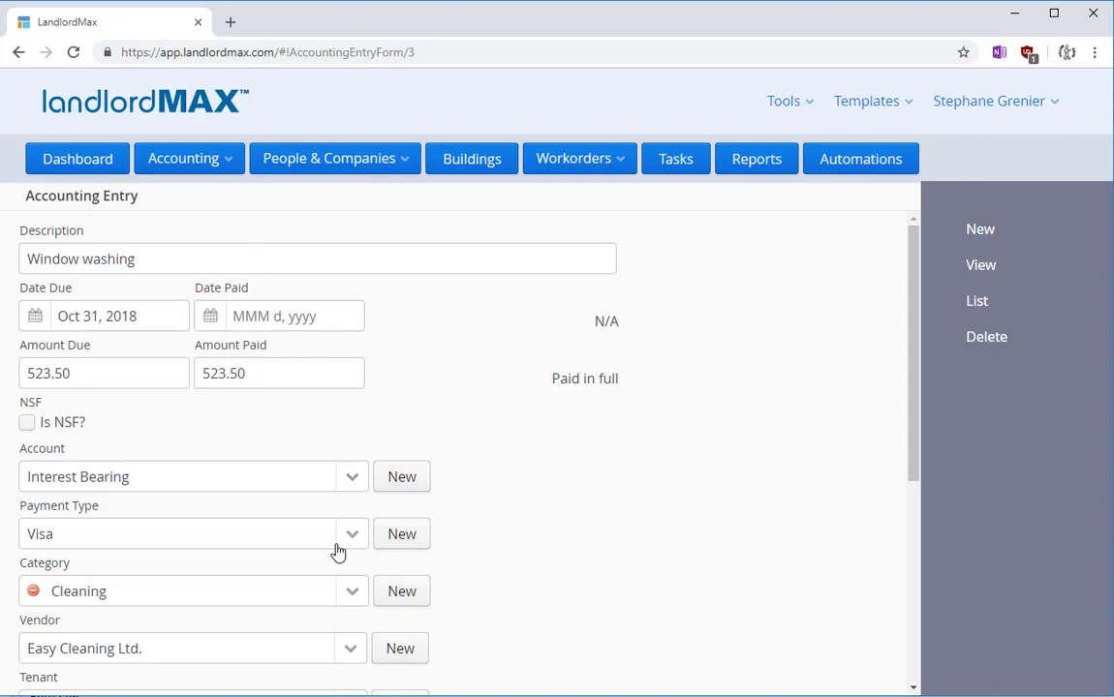
pyautogui.scroll(-5, 330, 533)
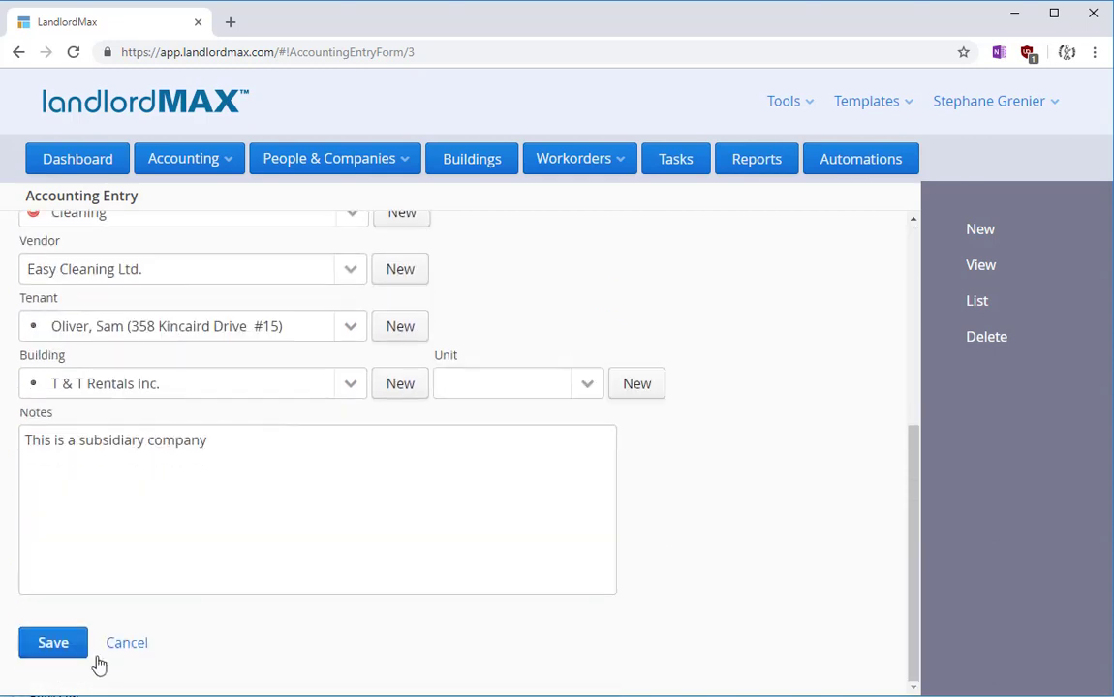
pyautogui.click(981, 310)
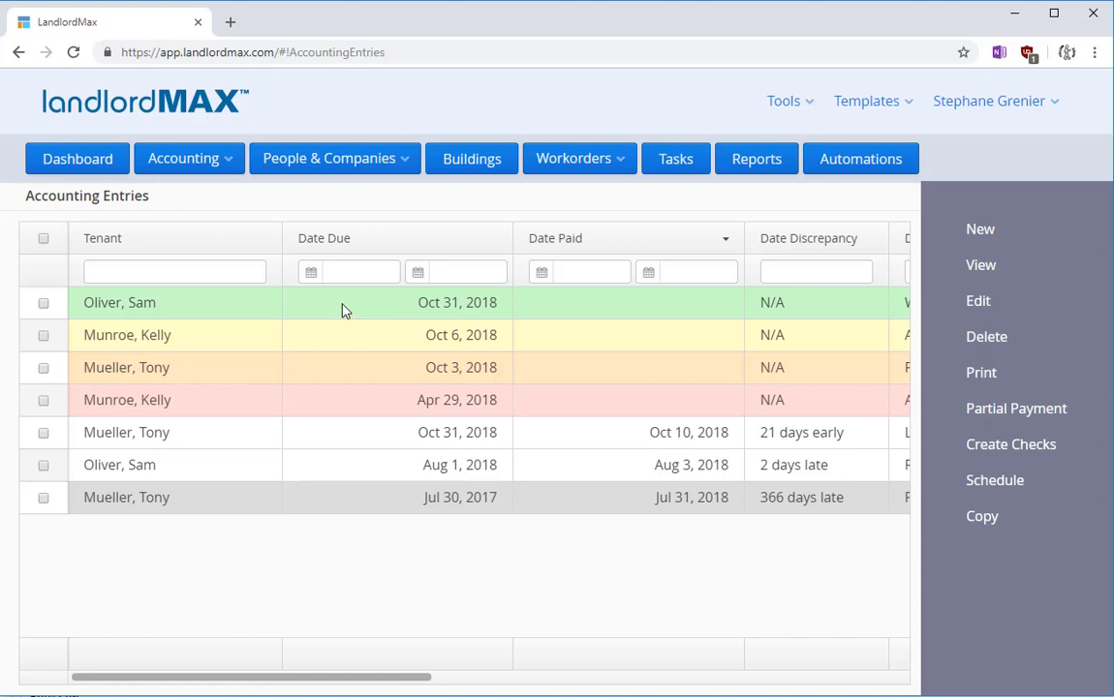
# Set the entry's due date to Oct 24, 2018 inline and save it.
pyautogui.doubleClick(417, 308)
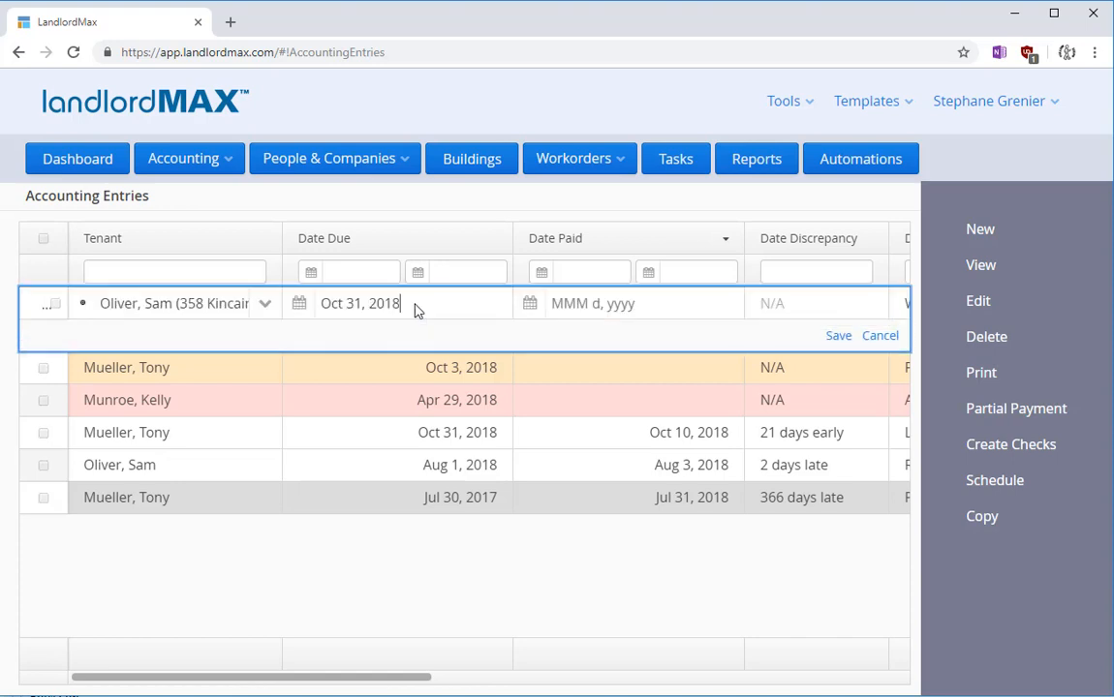
pyautogui.click(300, 304)
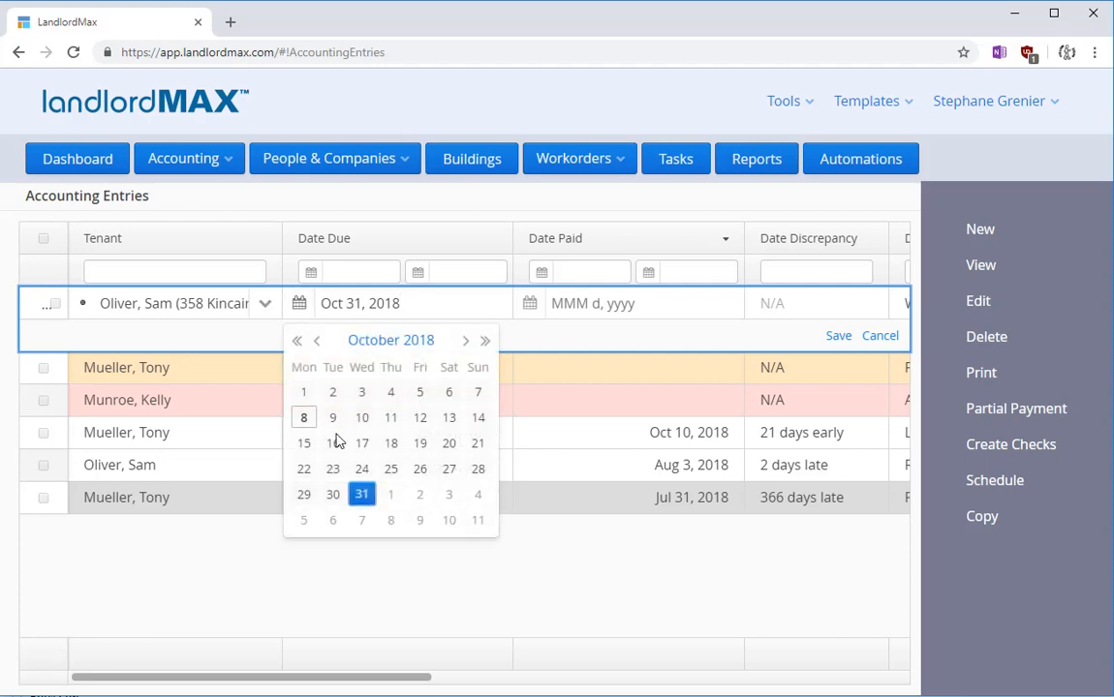
pyautogui.click(362, 468)
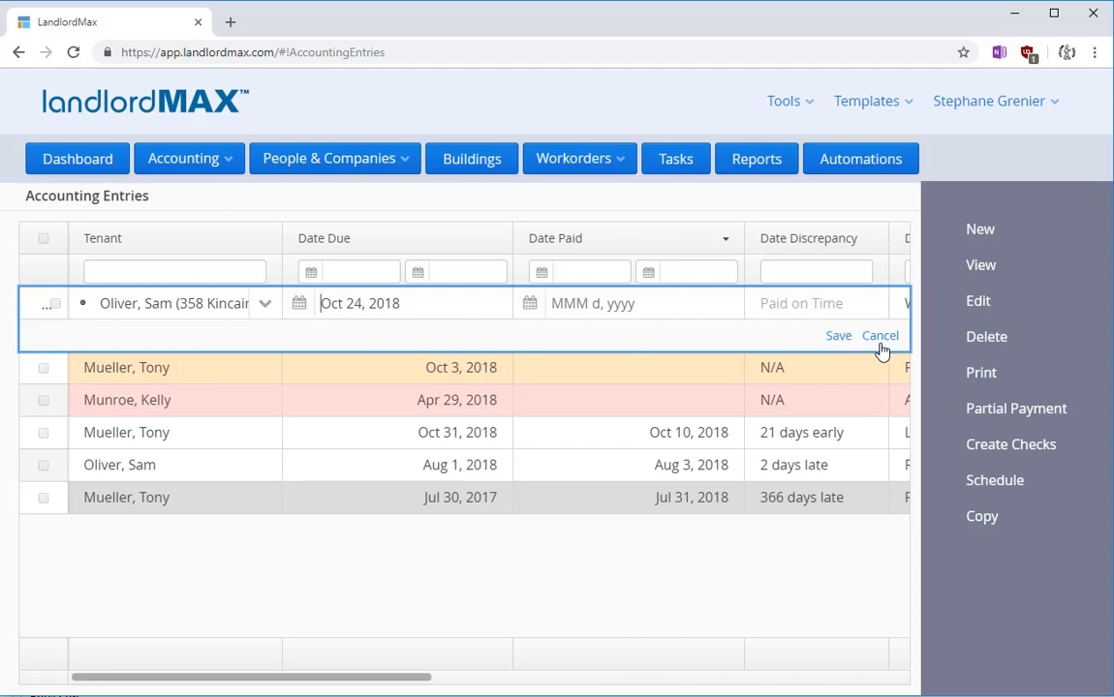
pyautogui.click(838, 335)
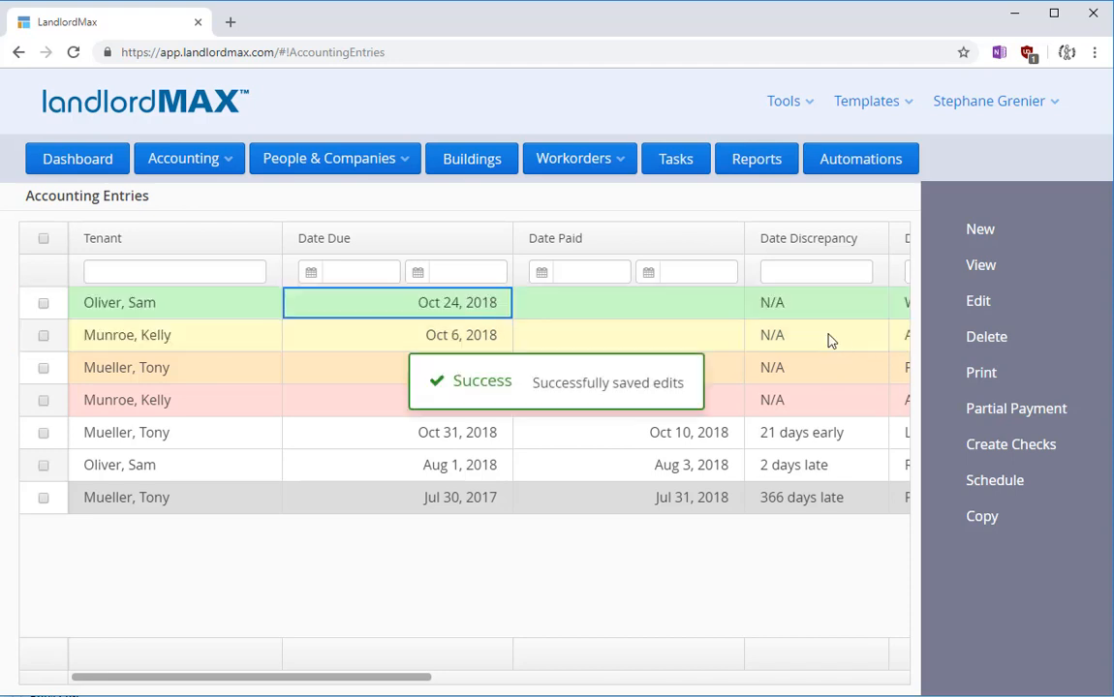
# Set the entry's paid date to Oct 8, 2018 inline and save it.
pyautogui.click(598, 312)
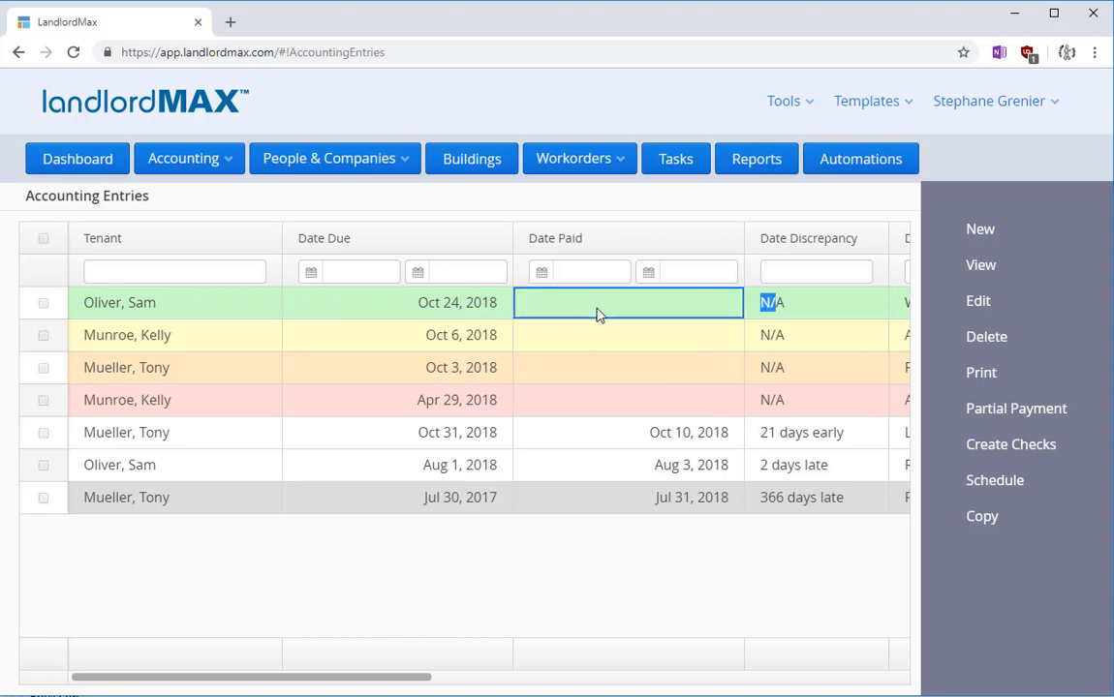
pyautogui.click(530, 303)
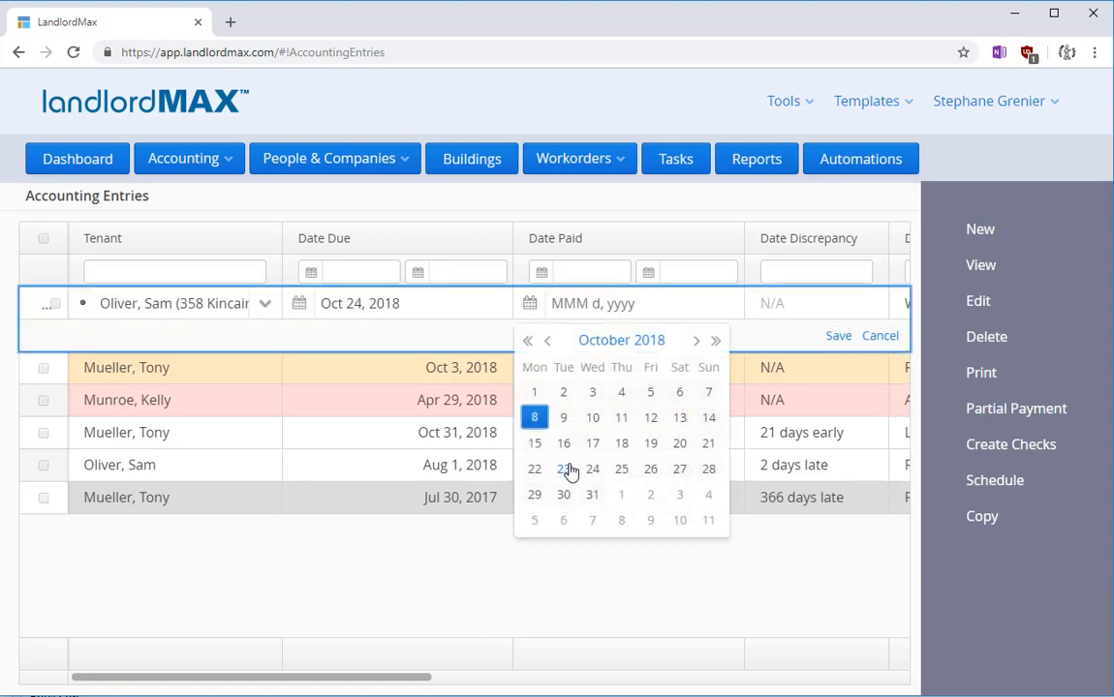
pyautogui.click(534, 417)
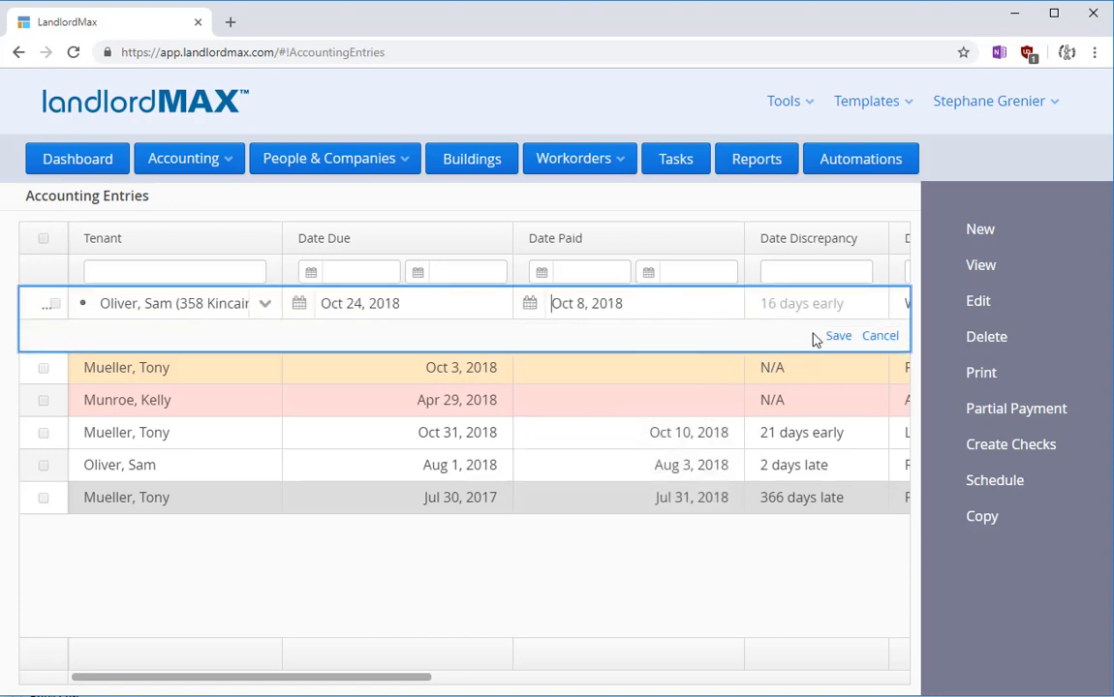
pyautogui.click(837, 335)
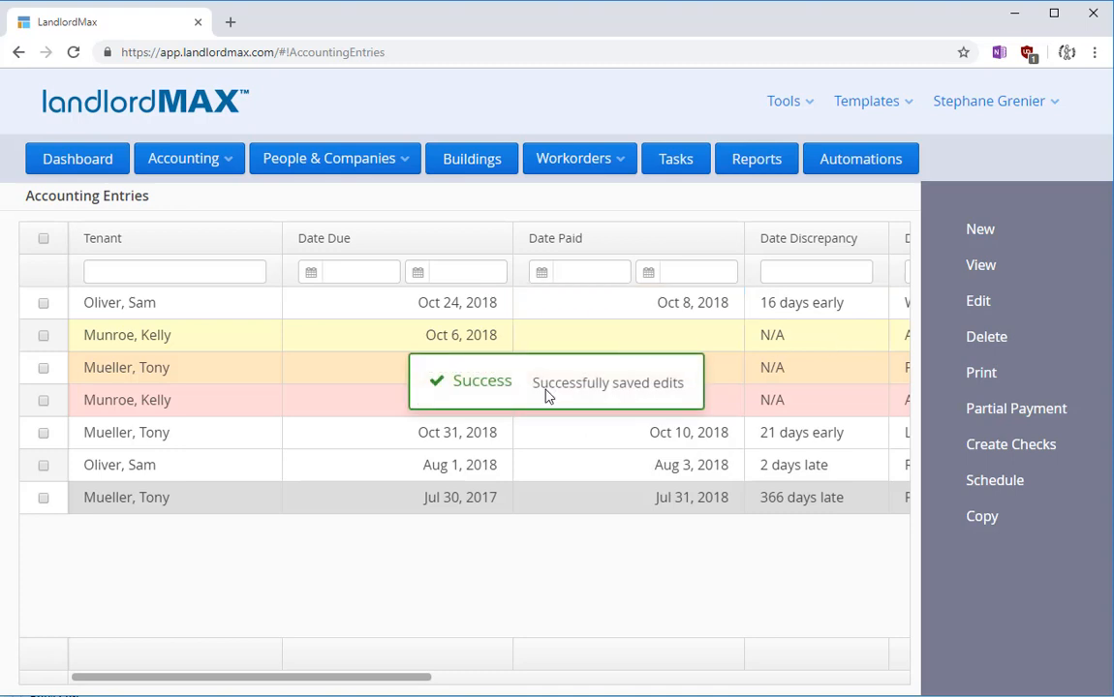
pyautogui.doubleClick(237, 305)
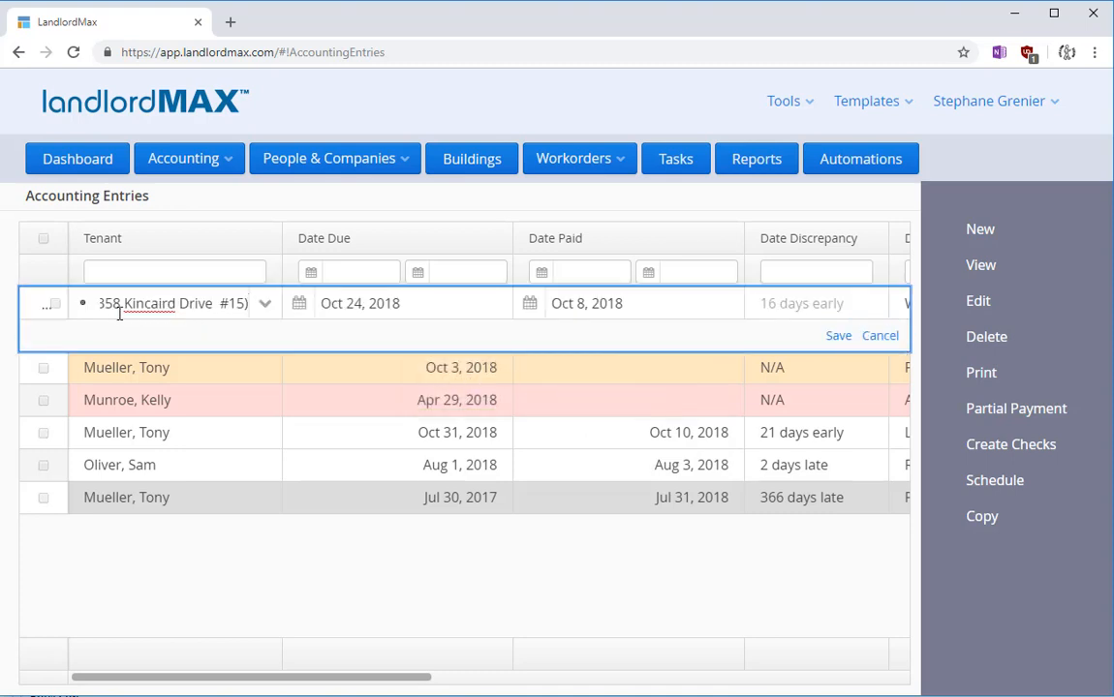
pyautogui.click(264, 304)
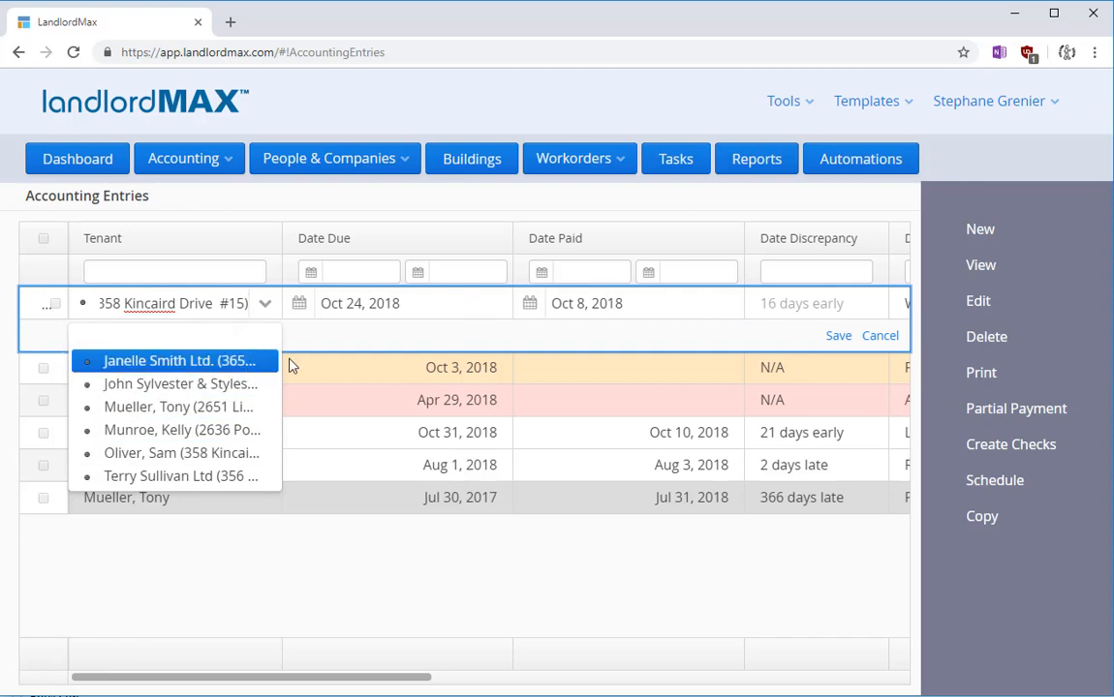
pyautogui.press('Escape')
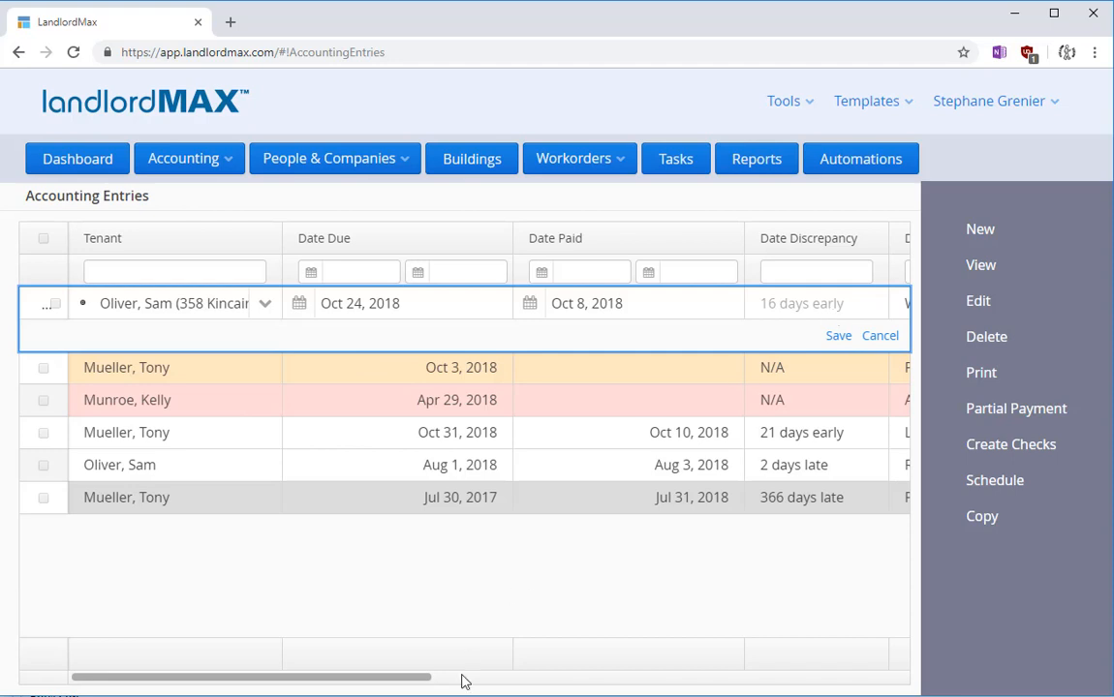
pyautogui.moveTo(375, 681); pyautogui.dragTo(649, 662)
pyautogui.write('Window washing for t')
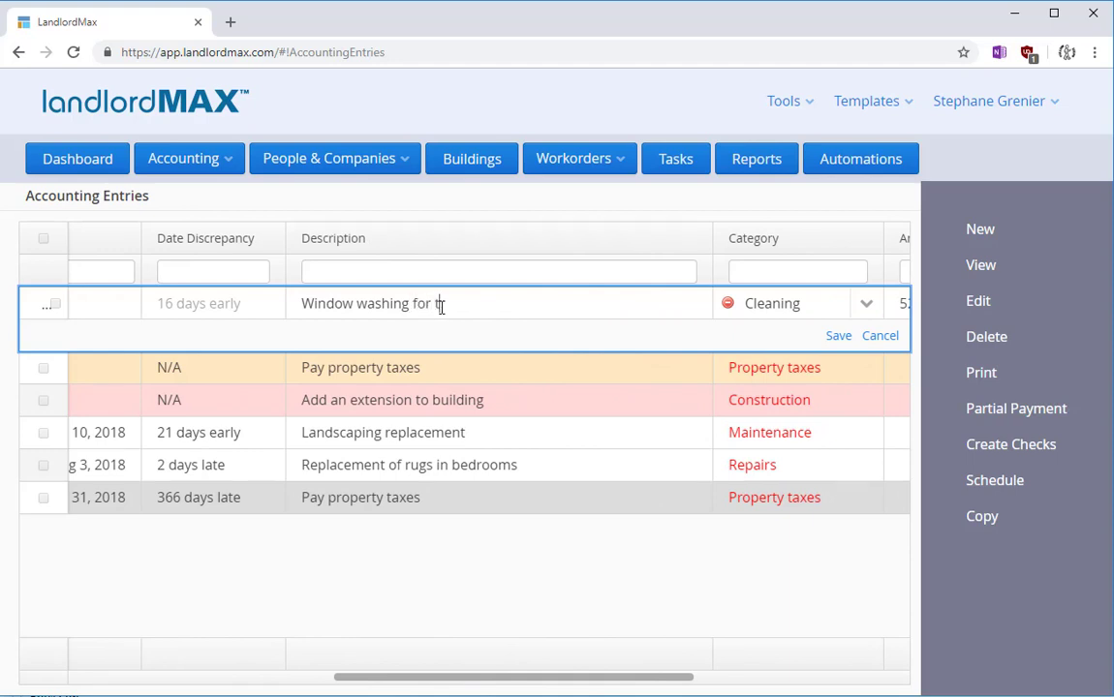
pyautogui.write('enant joh')
pyautogui.write('n')
# Set the category to Maintenance and save with the 'Window washing for tenant john' description.
pyautogui.click(865, 304)
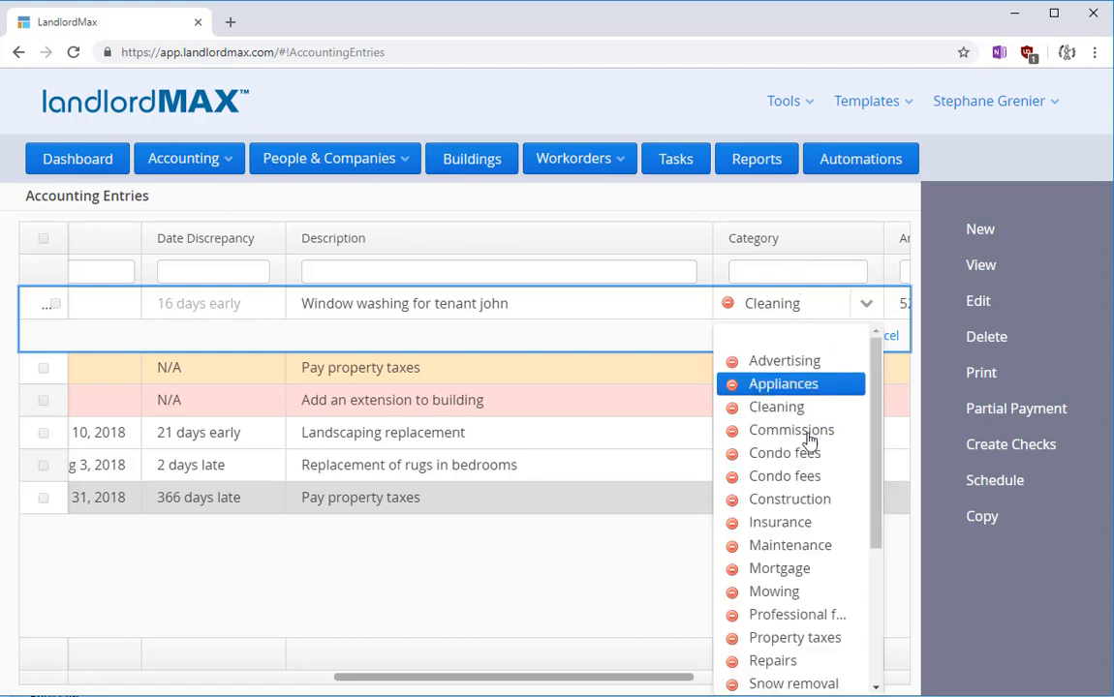
pyautogui.click(784, 545)
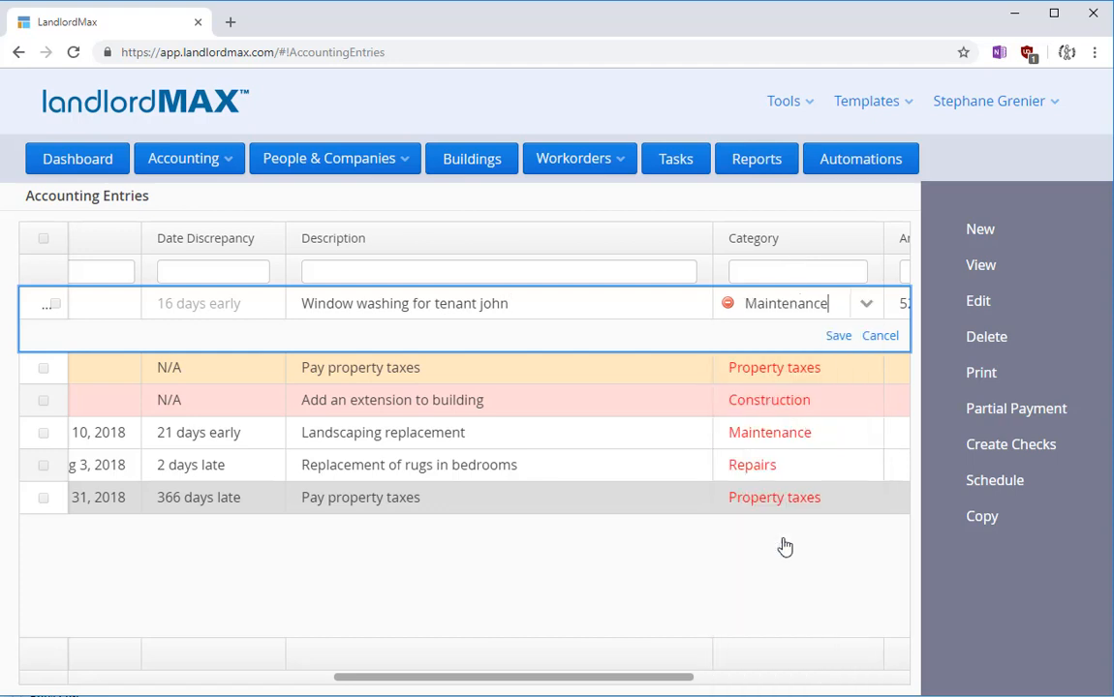
pyautogui.click(835, 336)
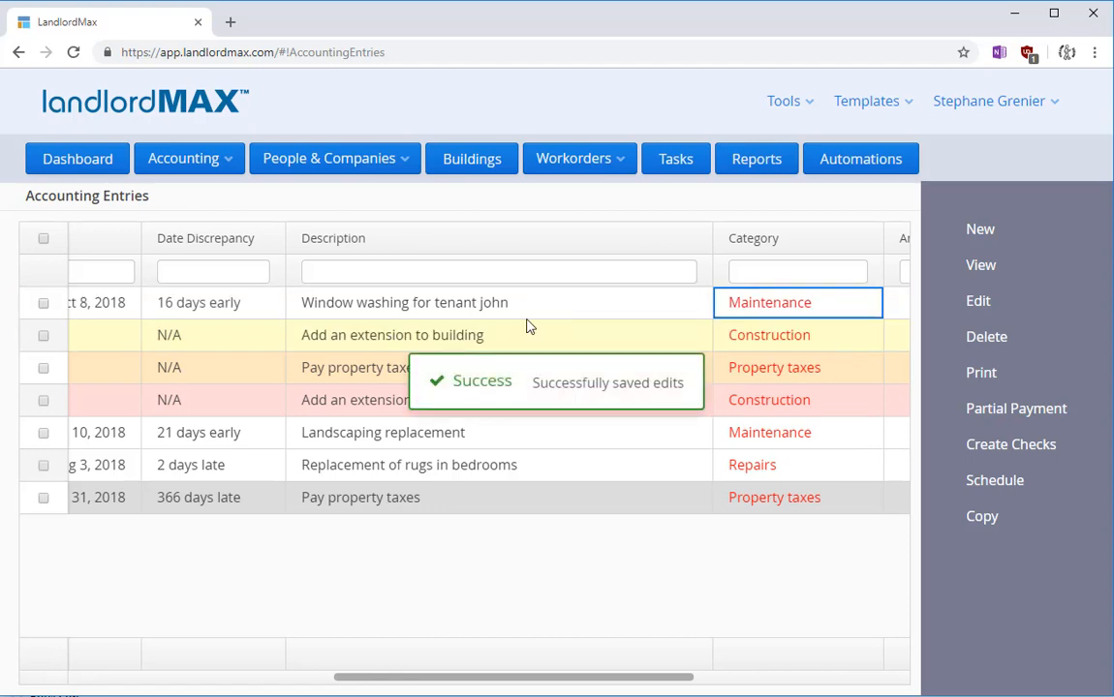